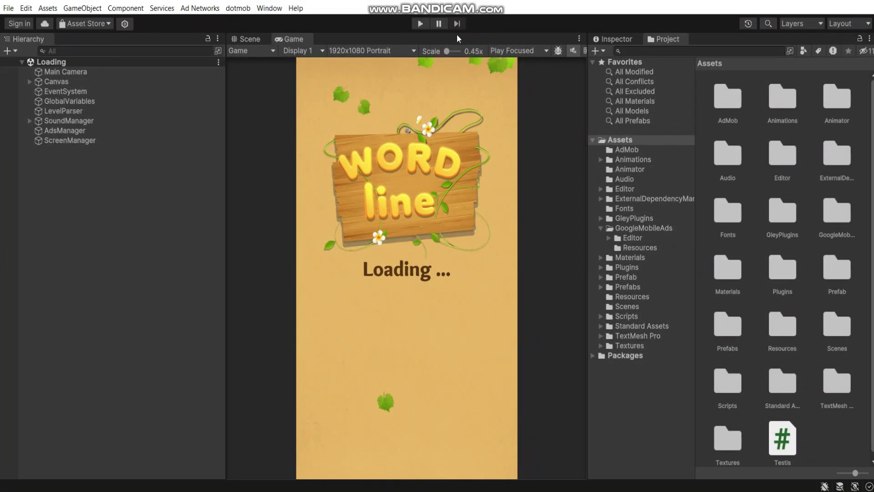
# - Run Word Line in Play mode and accept the Data Privacy notice
pyautogui.click(419, 24)
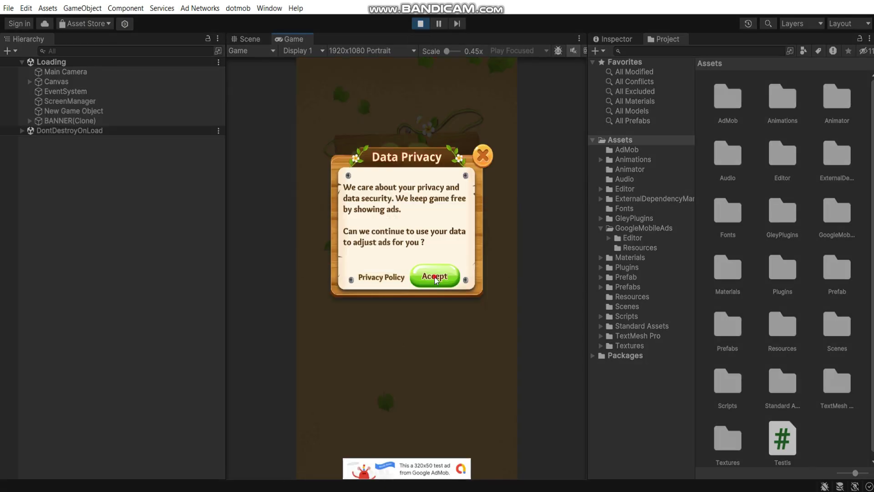
pyautogui.click(435, 277)
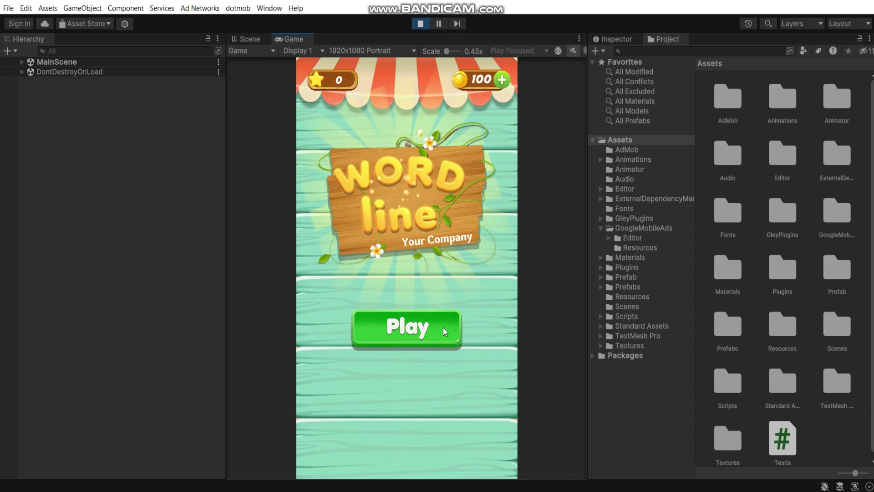
# - Solve Parrot 1 with FOR, OF and OR, then close the test ad to reach Parrot 2
pyautogui.click(443, 328)
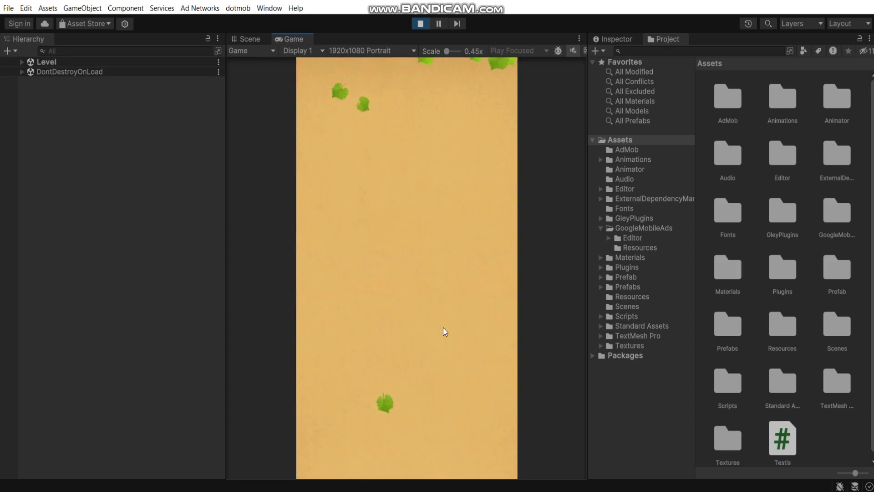
pyautogui.moveTo(407, 318)
pyautogui.mouseDown()
pyautogui.moveTo(377, 388)
pyautogui.moveTo(447, 386)
pyautogui.mouseUp()
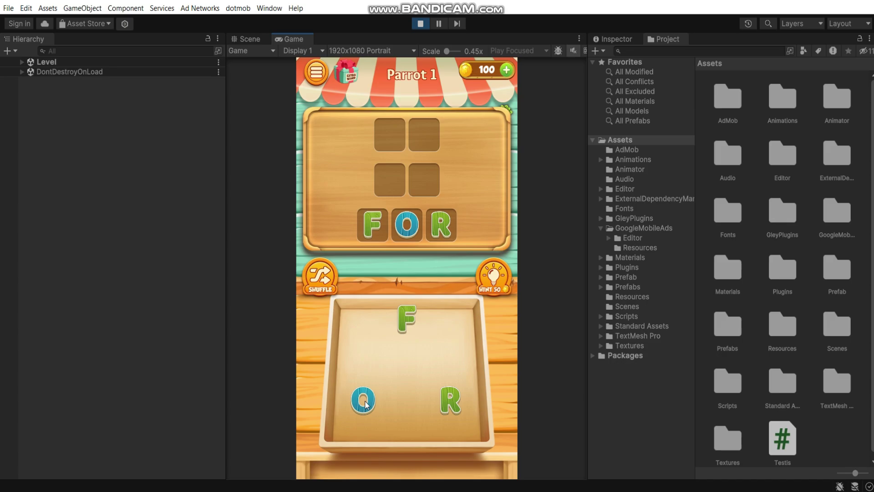
pyautogui.moveTo(365, 405); pyautogui.dragTo(408, 319)
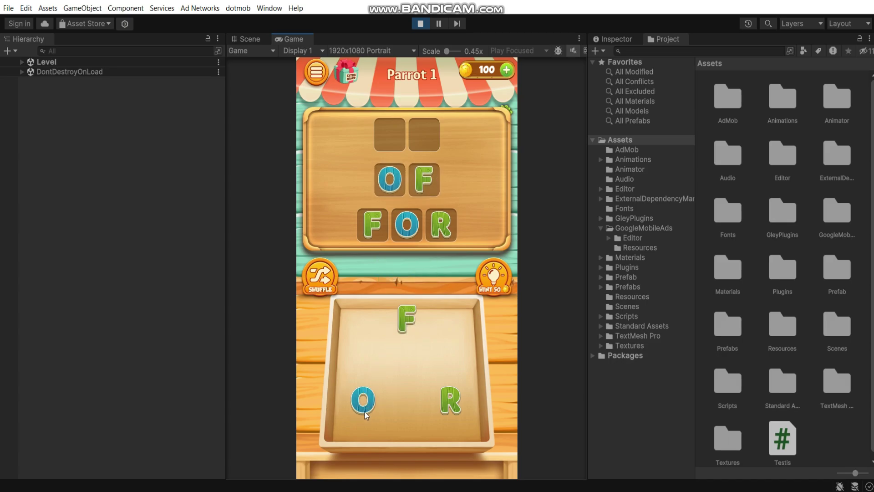
pyautogui.moveTo(364, 402); pyautogui.dragTo(454, 392)
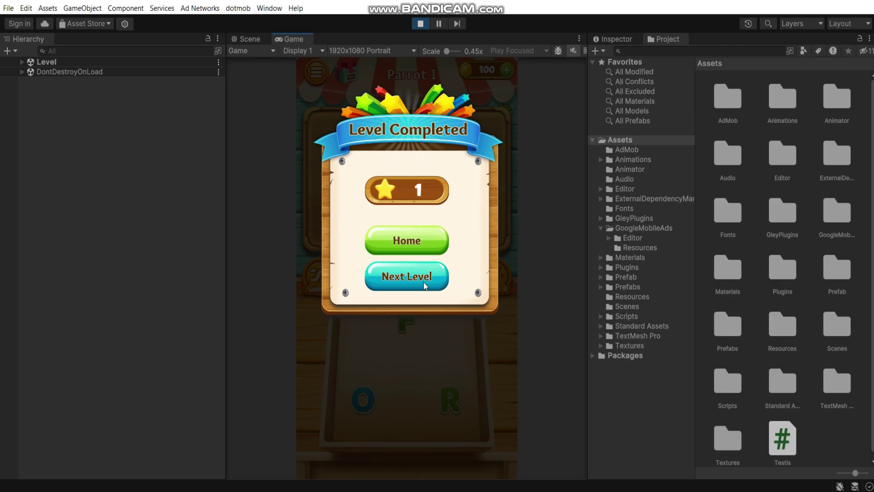
pyautogui.click(404, 274)
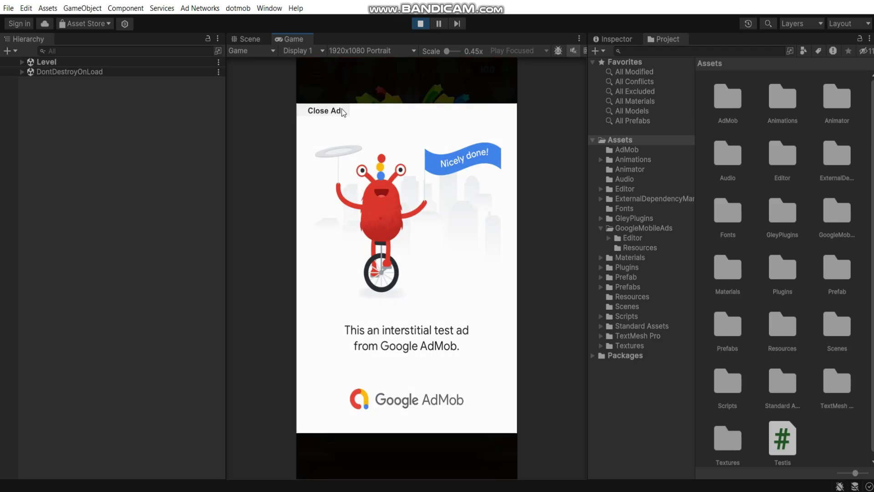
pyautogui.click(324, 110)
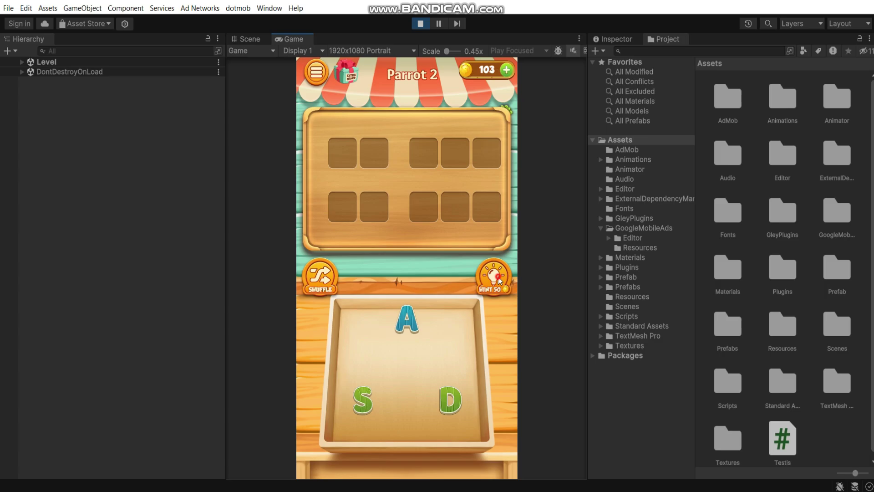
# - Reveal two D letters with a hint, then collect 100 free coins from a test ad
pyautogui.click(497, 276)
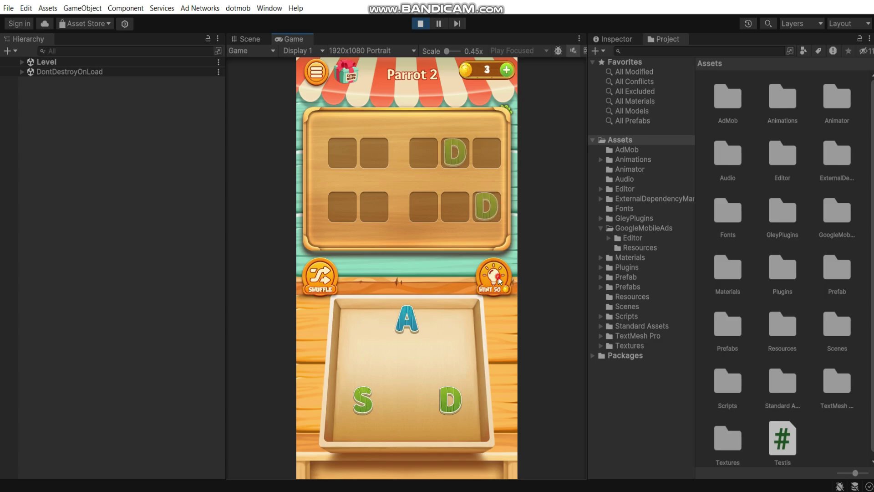
pyautogui.click(498, 277)
pyautogui.click(420, 254)
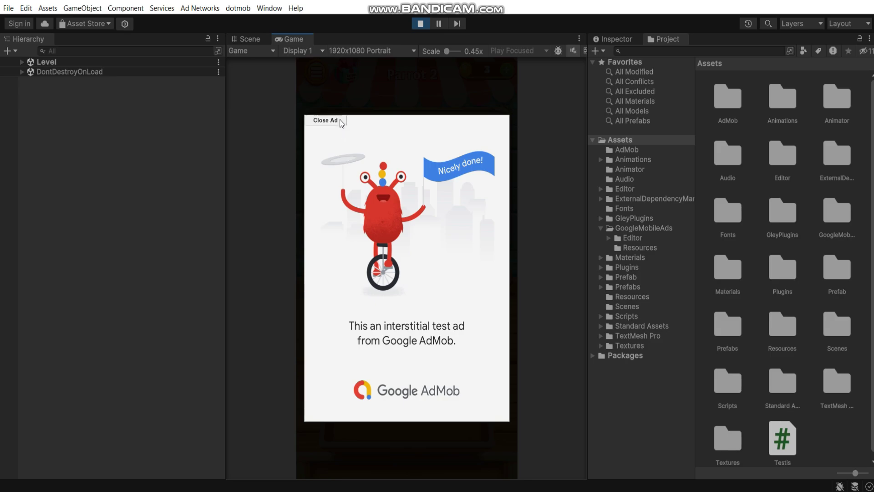
pyautogui.click(339, 120)
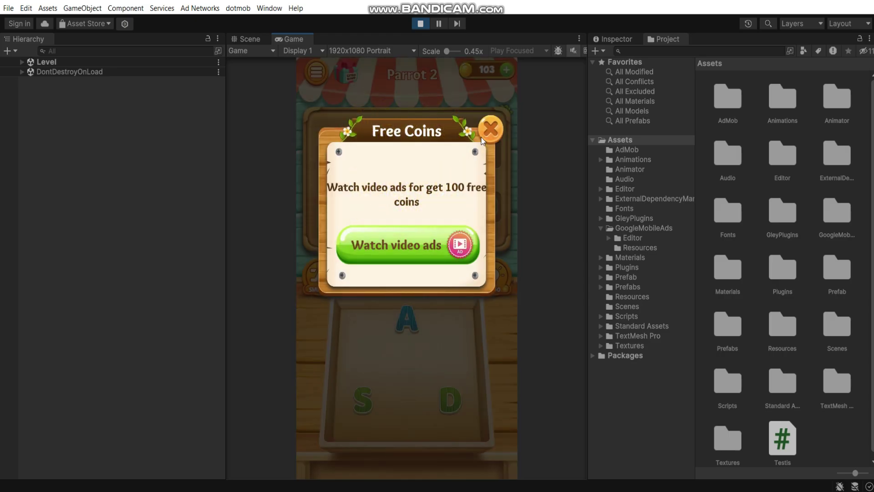
# - Watch a test video ad for 100 free coins, raising the balance to 203
pyautogui.click(487, 133)
pyautogui.click(509, 70)
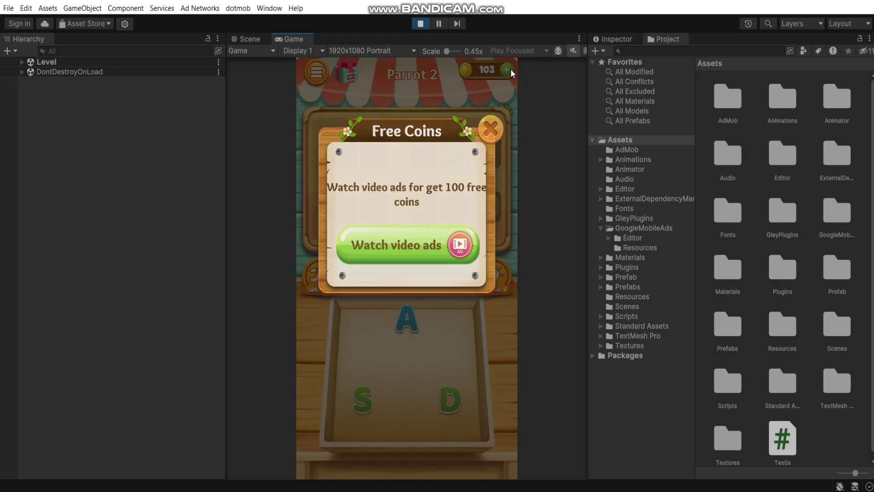
pyautogui.click(414, 247)
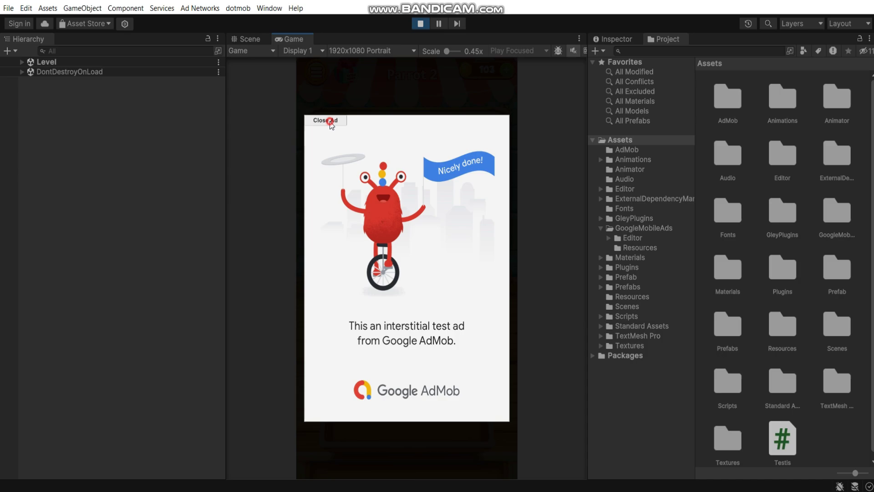
pyautogui.click(329, 122)
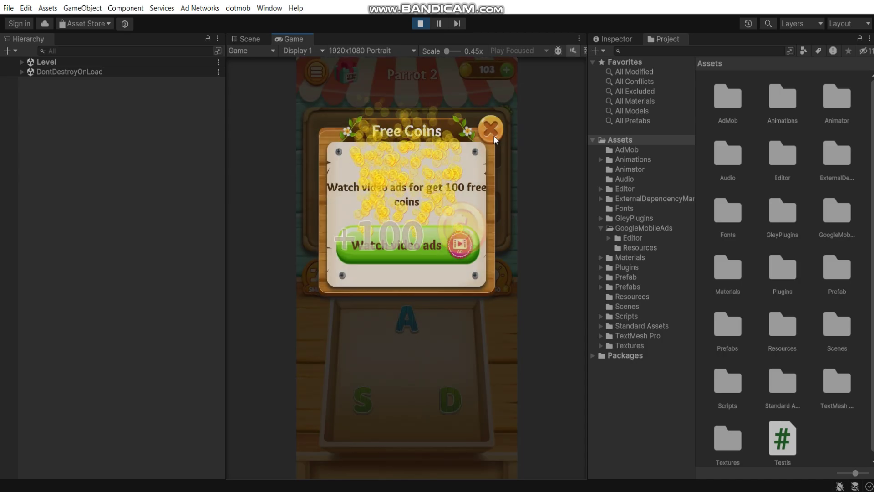
pyautogui.click(491, 132)
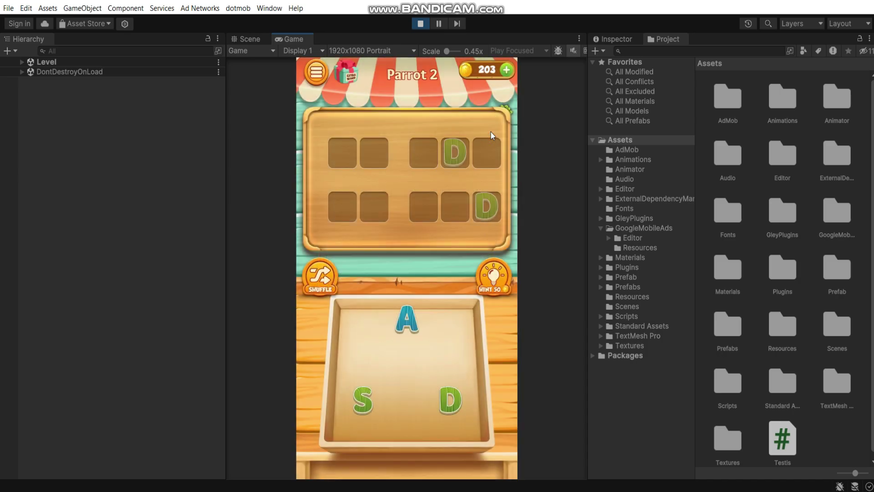
# - Check Extra Words progress (0/4), then pause the game
pyautogui.click(349, 78)
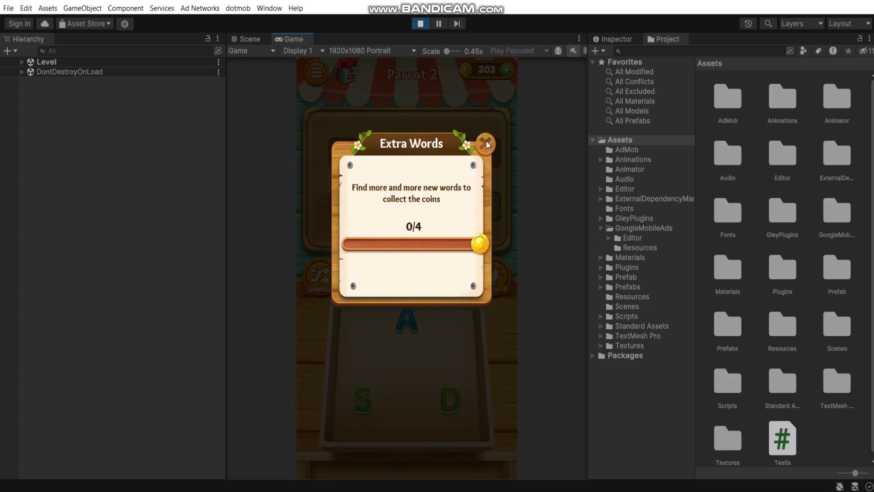
pyautogui.click(487, 144)
pyautogui.click(313, 71)
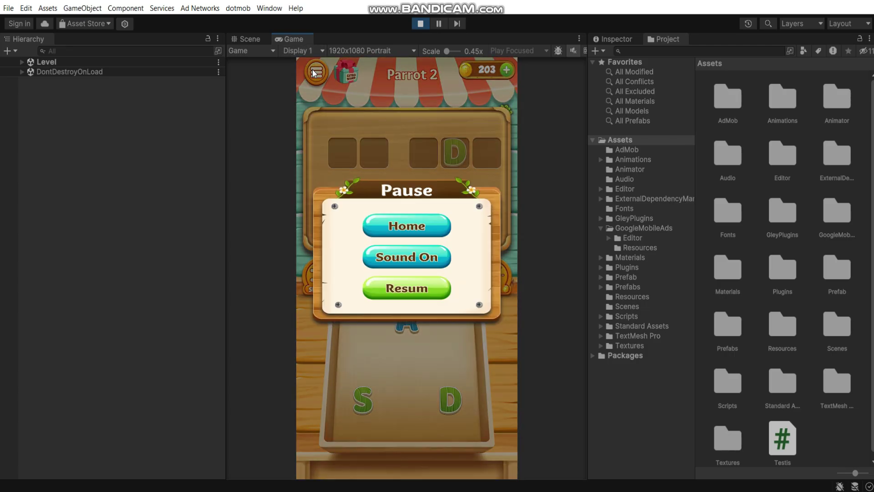